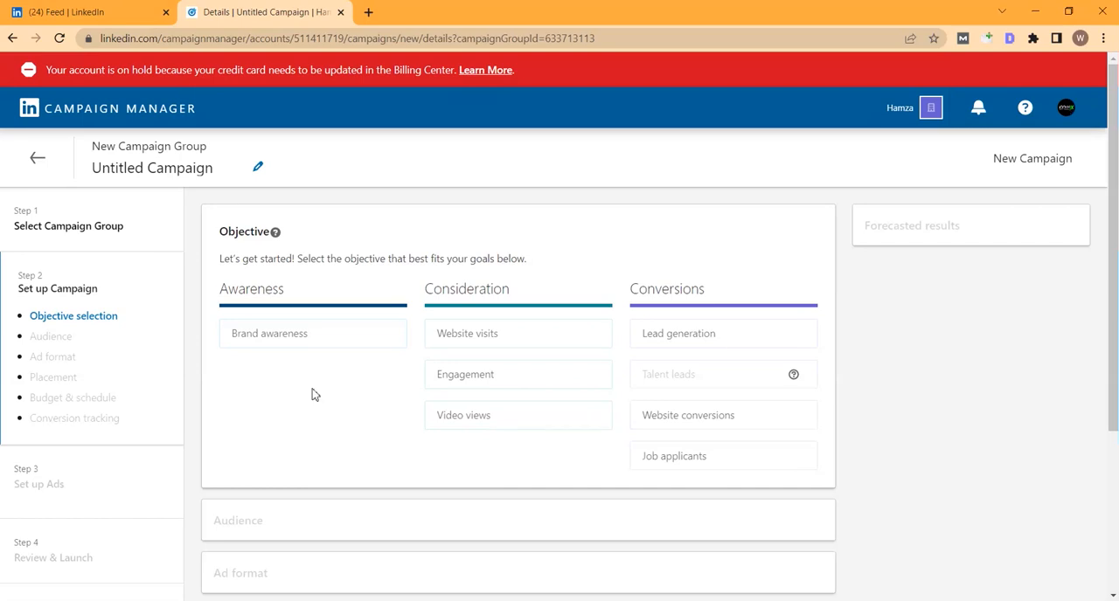
# Step: Set the campaign objective to Brand awareness
pyautogui.moveTo(416, 336)
pyautogui.moveTo(651, 416)
pyautogui.moveTo(264, 341)
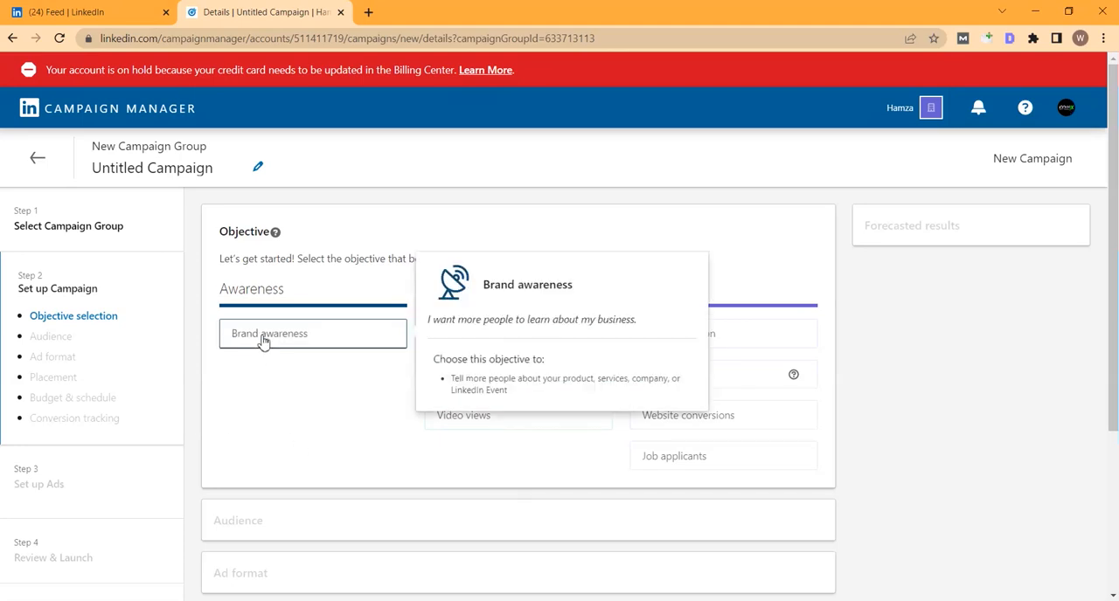
pyautogui.click(264, 339)
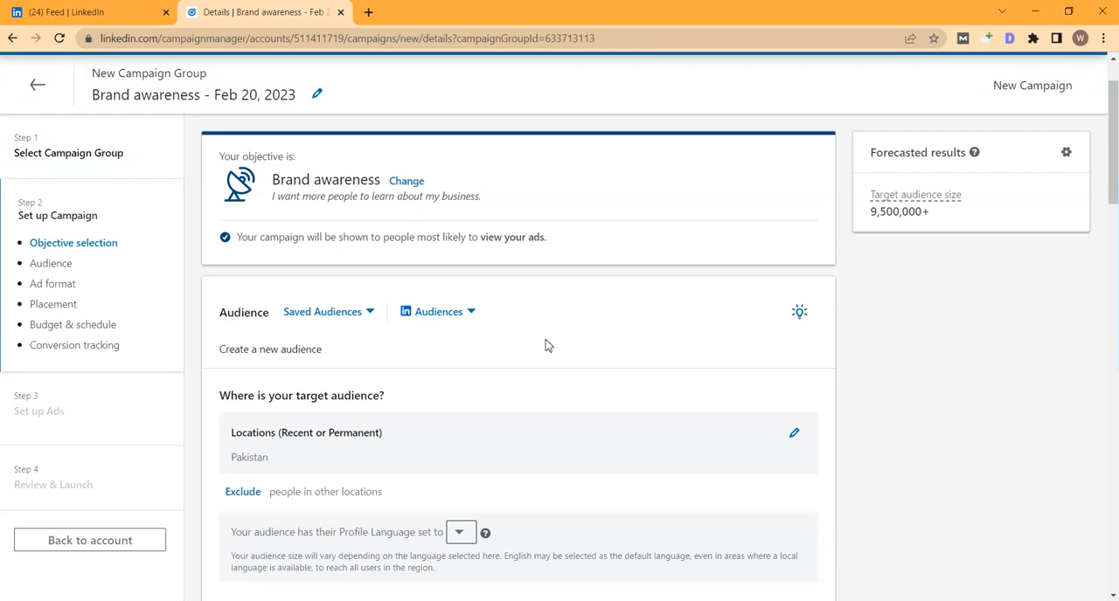
# Step: Apply LinkedIn's predefined Marketing Professionals audience to the campaign, replacing the current targeting selections
pyautogui.scroll(-1, 540, 332)
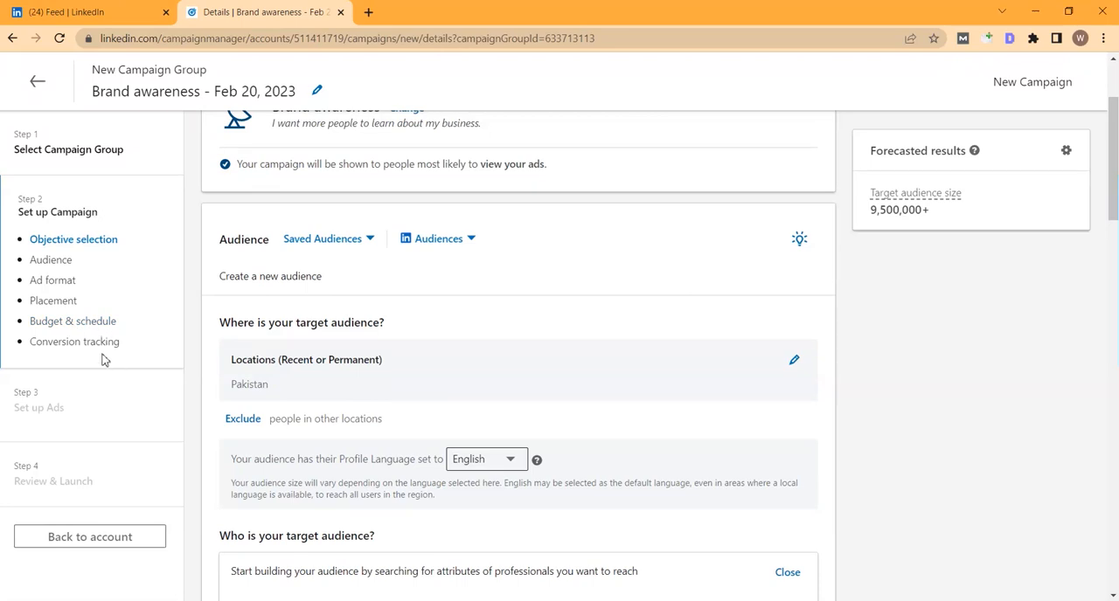
pyautogui.click(438, 242)
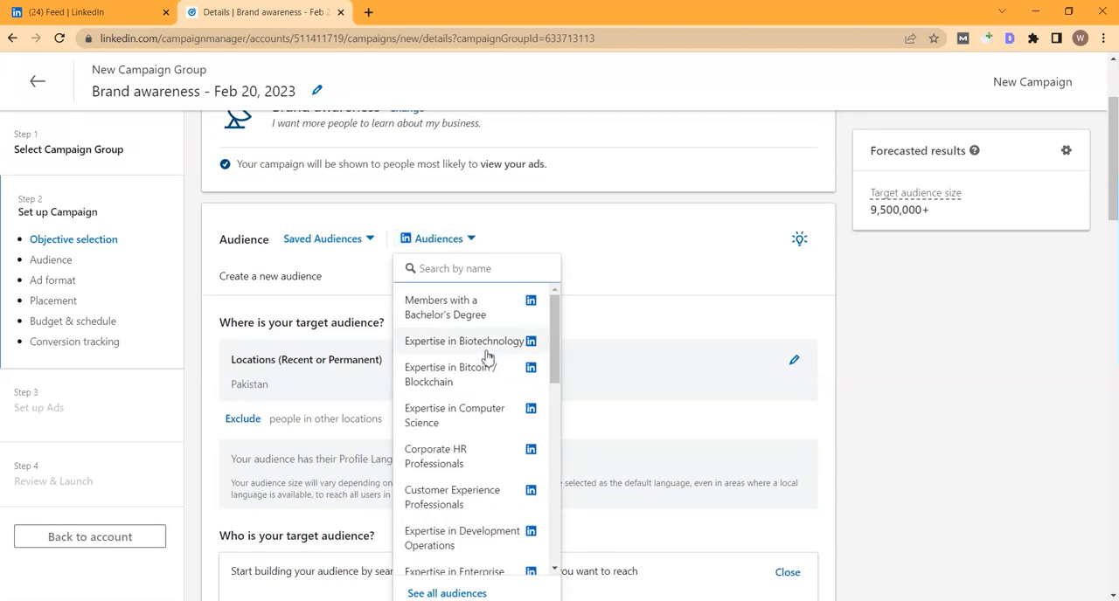
pyautogui.scroll(-3, 488, 360)
pyautogui.scroll(-3, 488, 358)
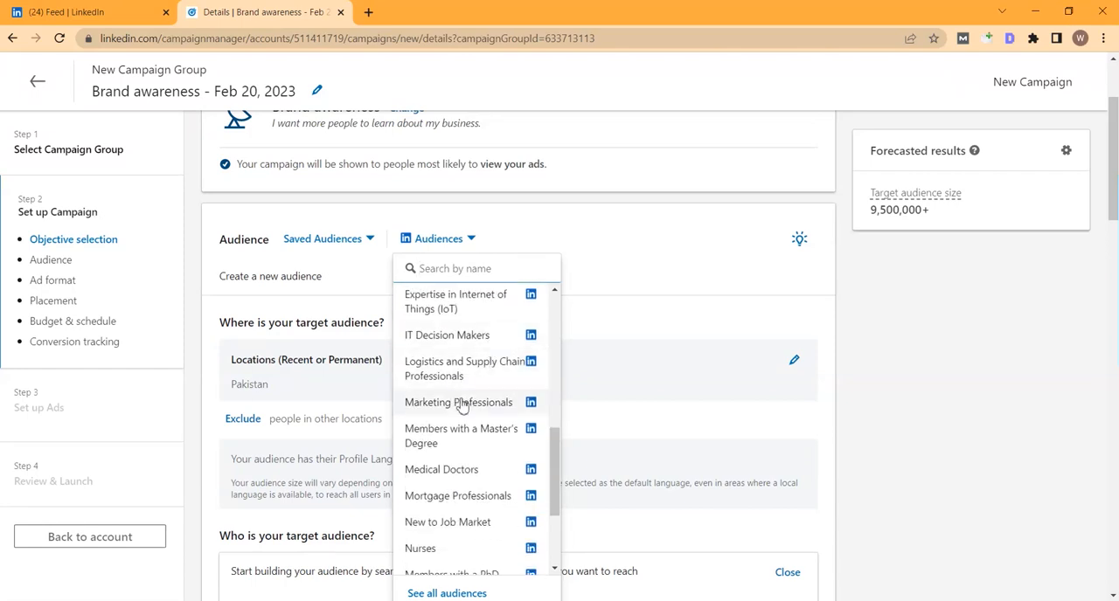
pyautogui.click(442, 404)
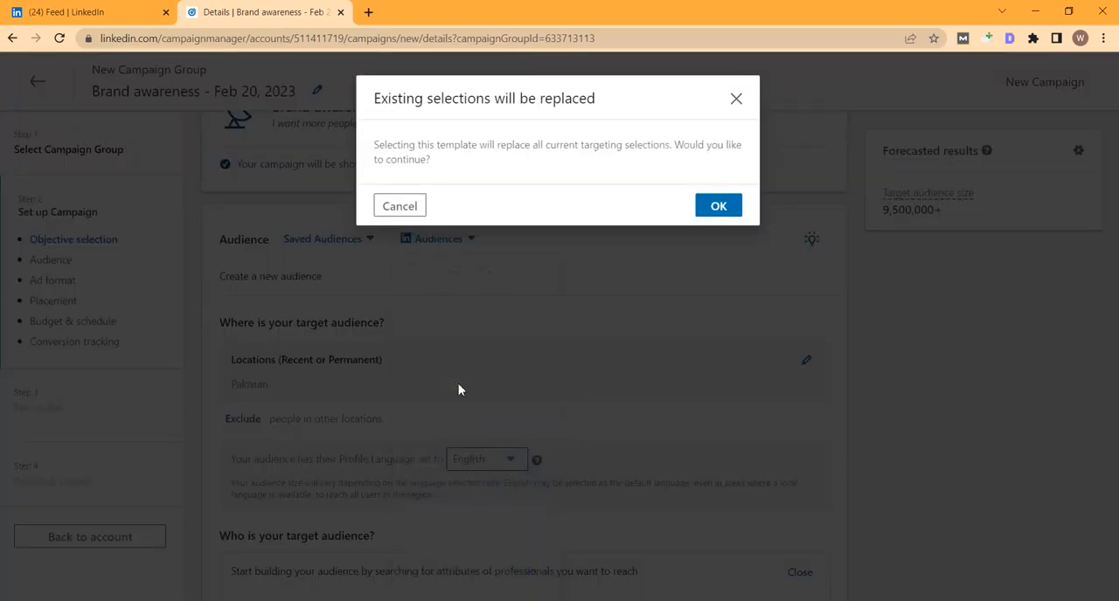
pyautogui.click(719, 208)
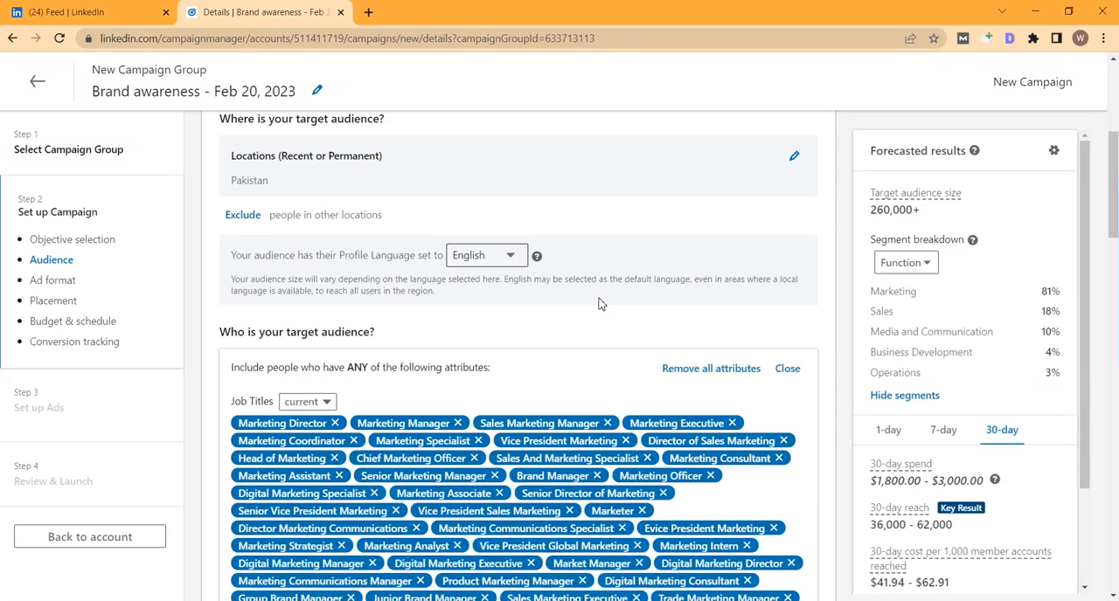
# Step: Change the target audience's location type for Pakistan to Permanent location
pyautogui.scroll(-1, 599, 303)
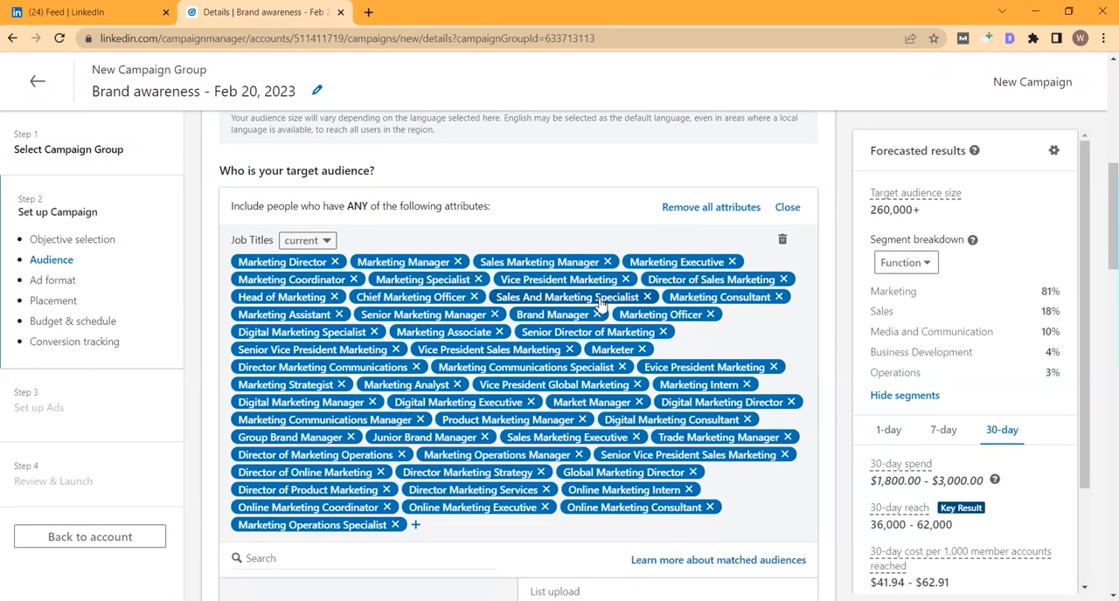
pyautogui.scroll(5, 599, 303)
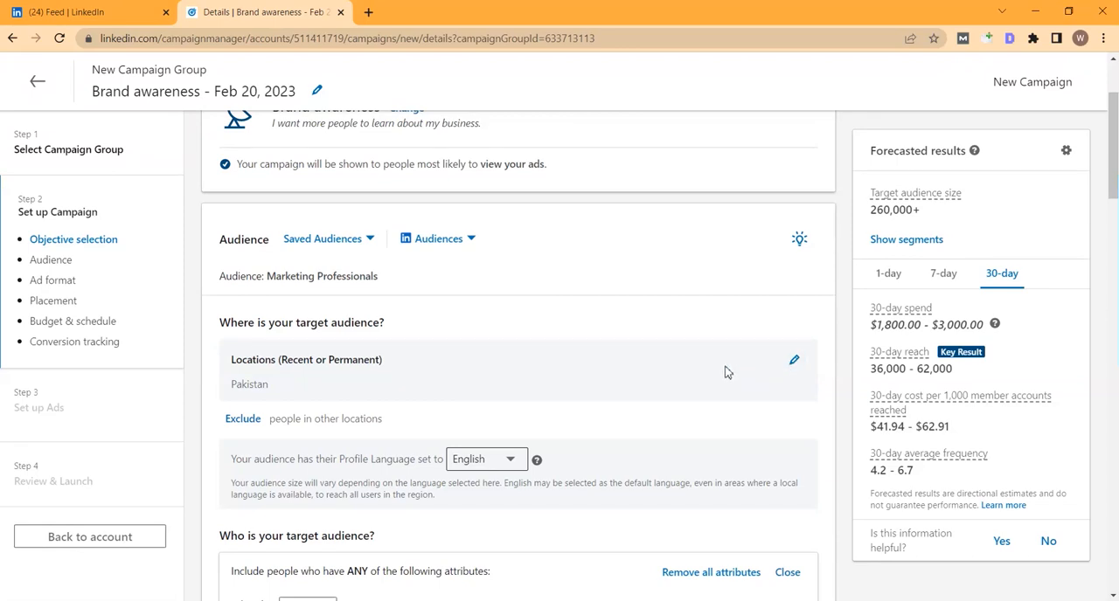
pyautogui.click(792, 361)
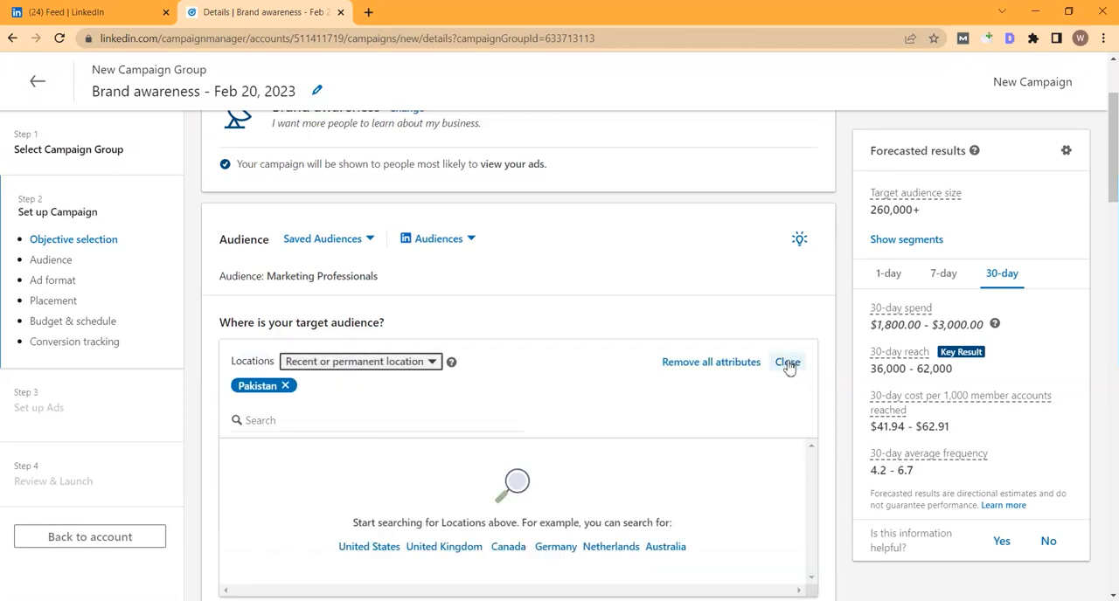
pyautogui.click(375, 366)
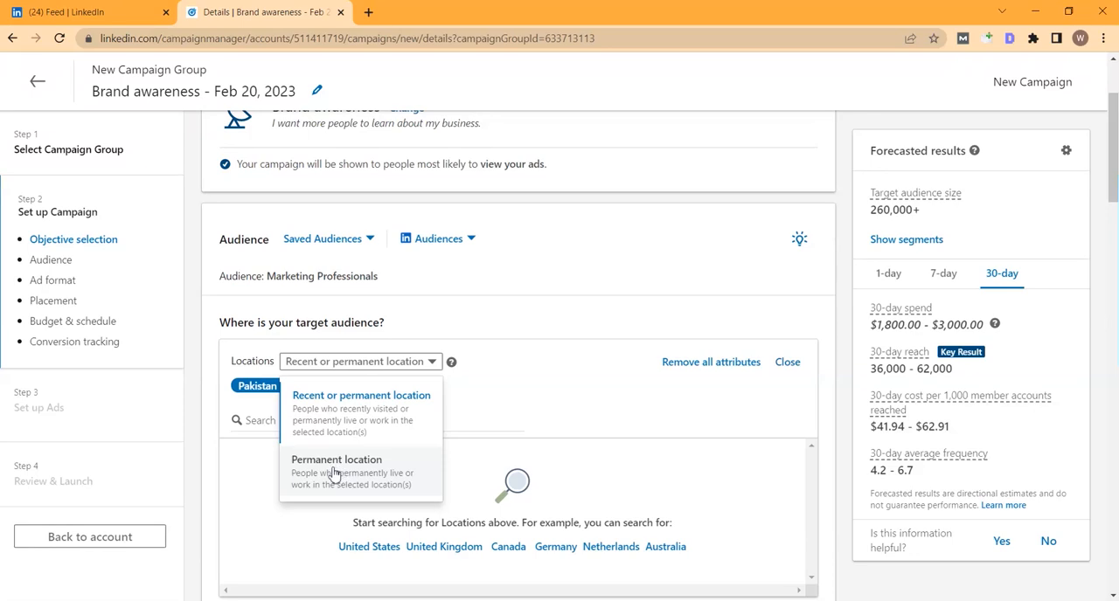
pyautogui.click(333, 472)
pyautogui.click(268, 422)
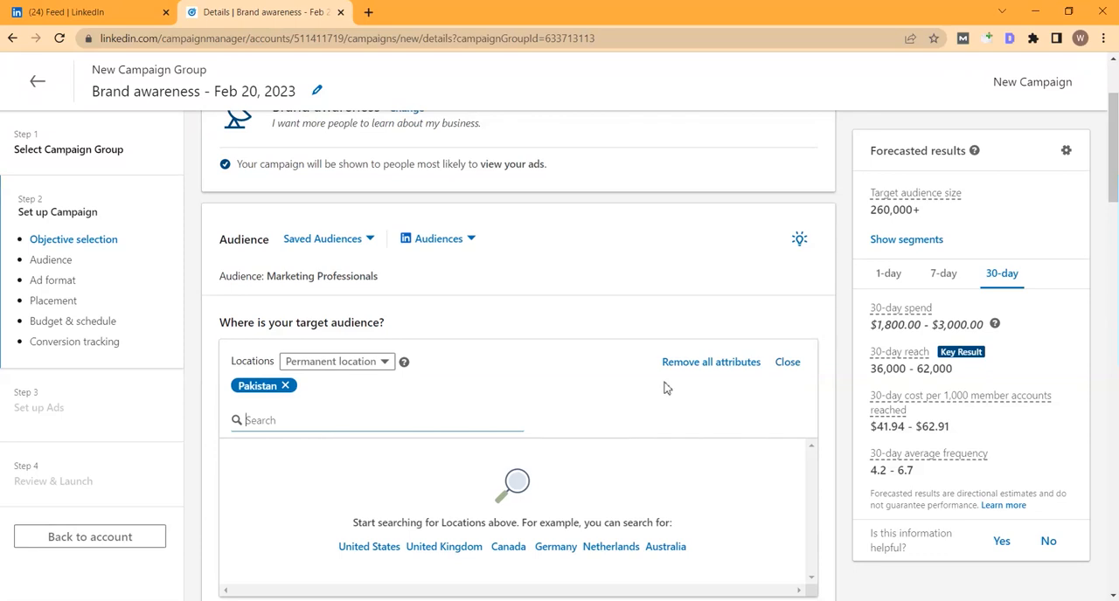
# Step: Examine the options for excluding locations and for narrowing the audience further by audience attributes
pyautogui.scroll(-1, 432, 407)
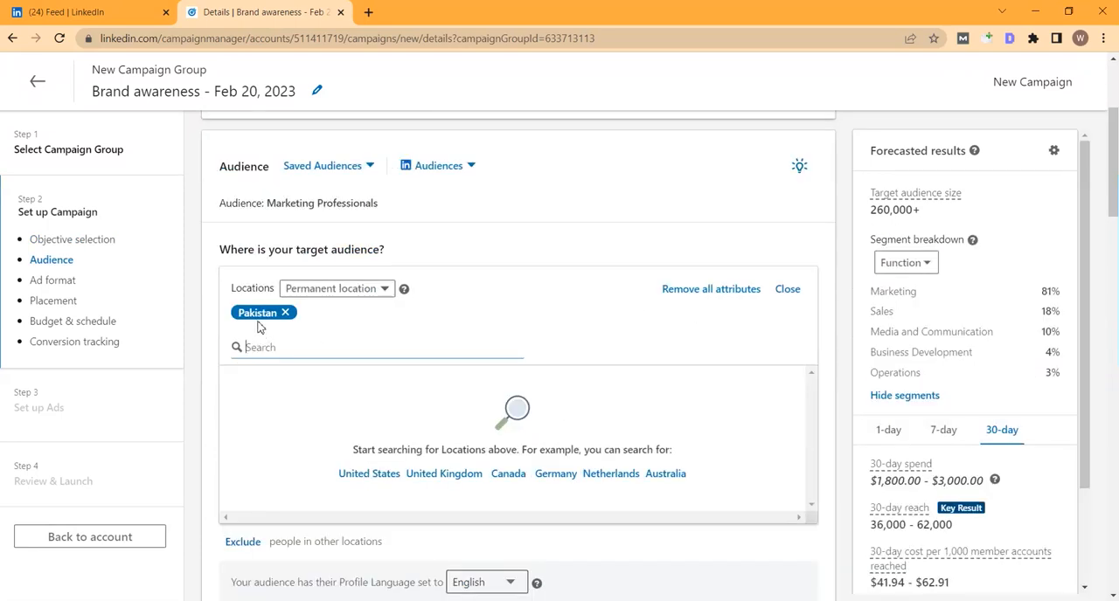
pyautogui.click(243, 542)
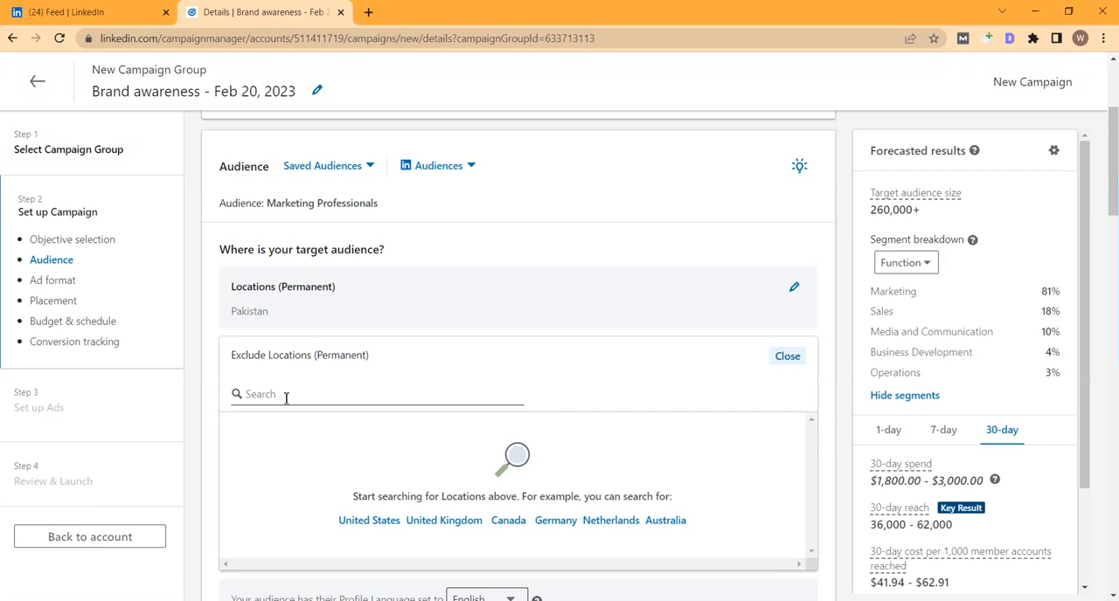
pyautogui.scroll(-5, 268, 497)
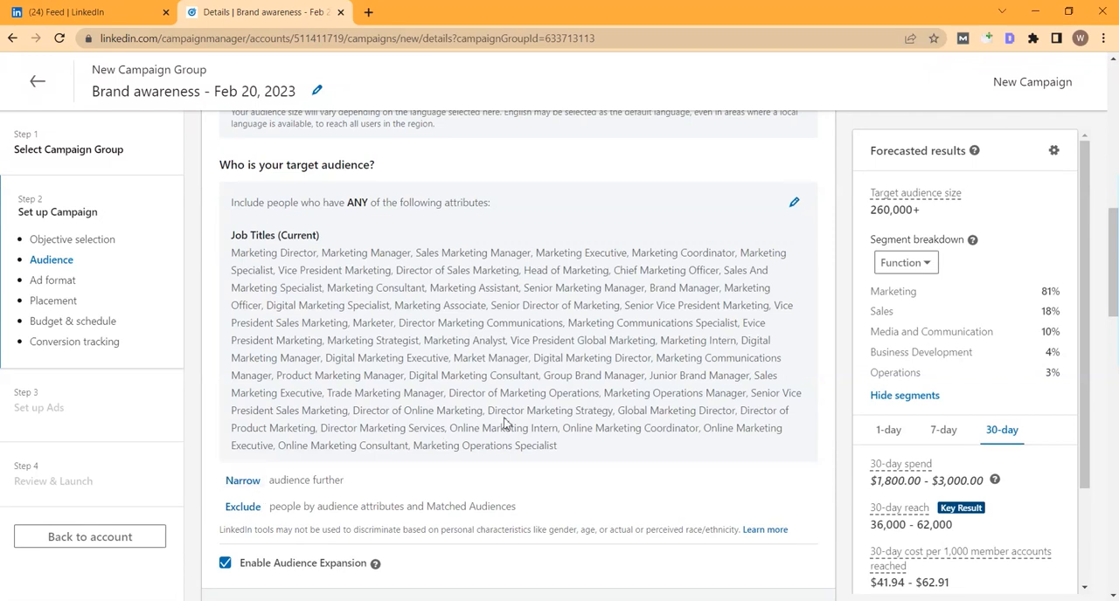
pyautogui.click(245, 481)
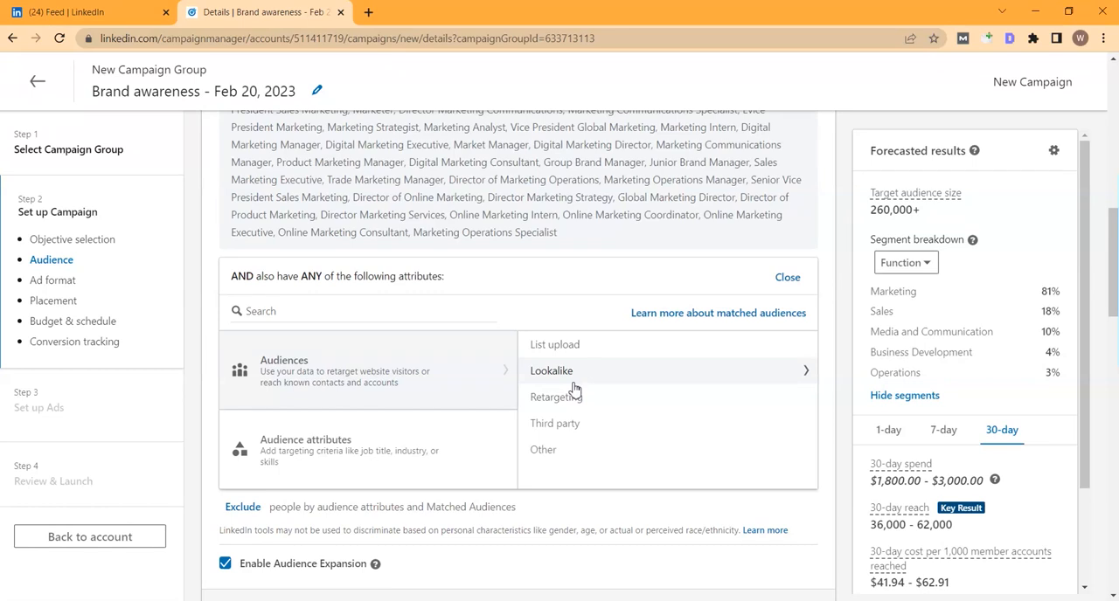
pyautogui.click(306, 444)
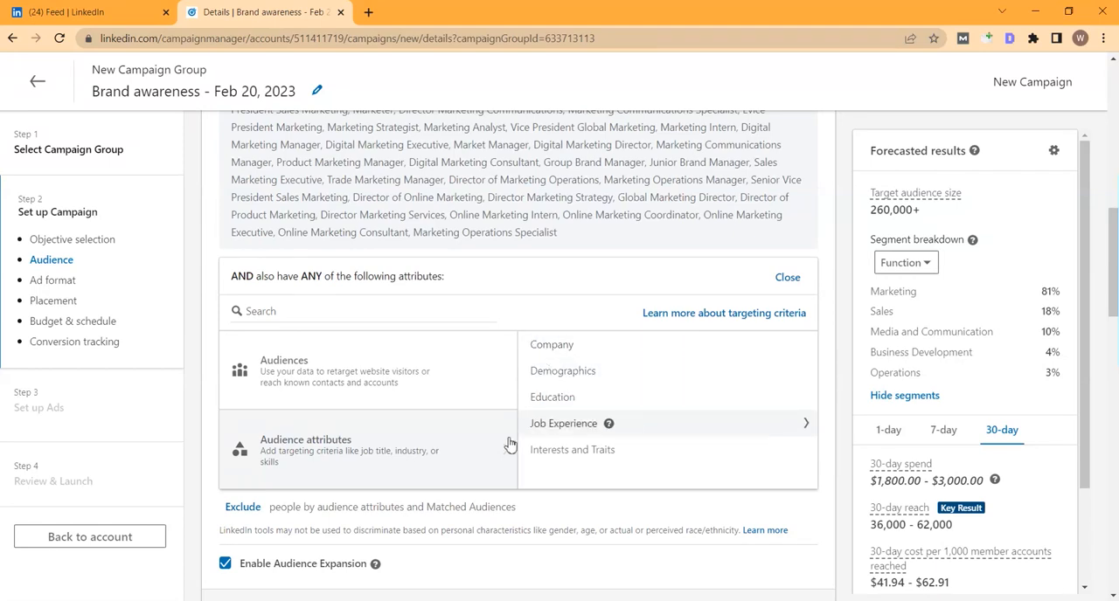
# Step: Look over the available ad formats and expand the brand safety options for the ad placements
pyautogui.scroll(-5, 426, 389)
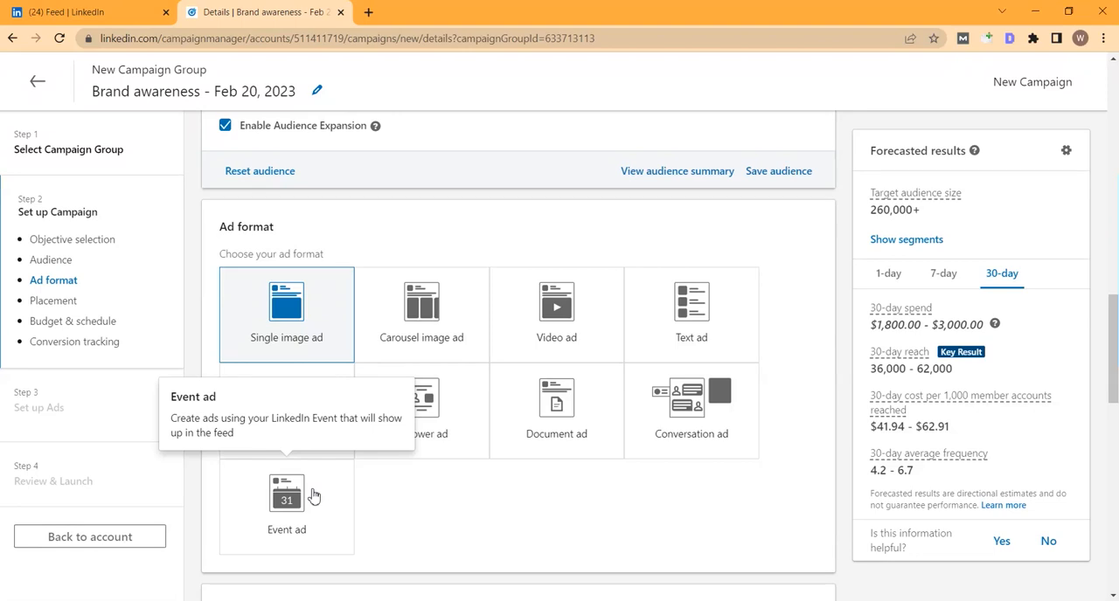
pyautogui.scroll(-1, 314, 494)
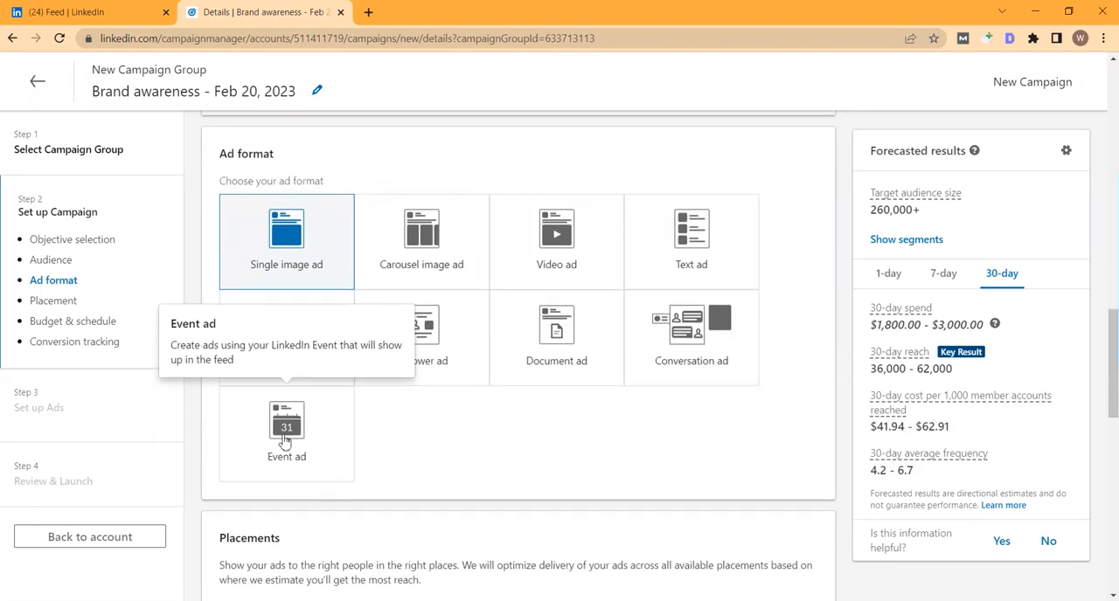
pyautogui.scroll(-1, 284, 437)
pyautogui.scroll(1, 283, 437)
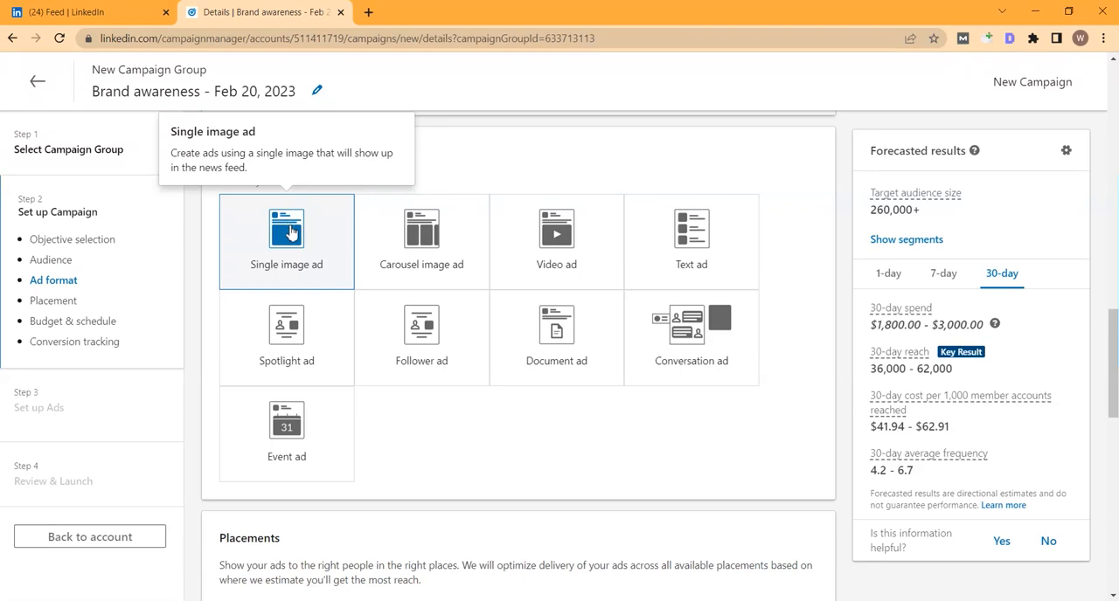
pyautogui.scroll(-4, 370, 289)
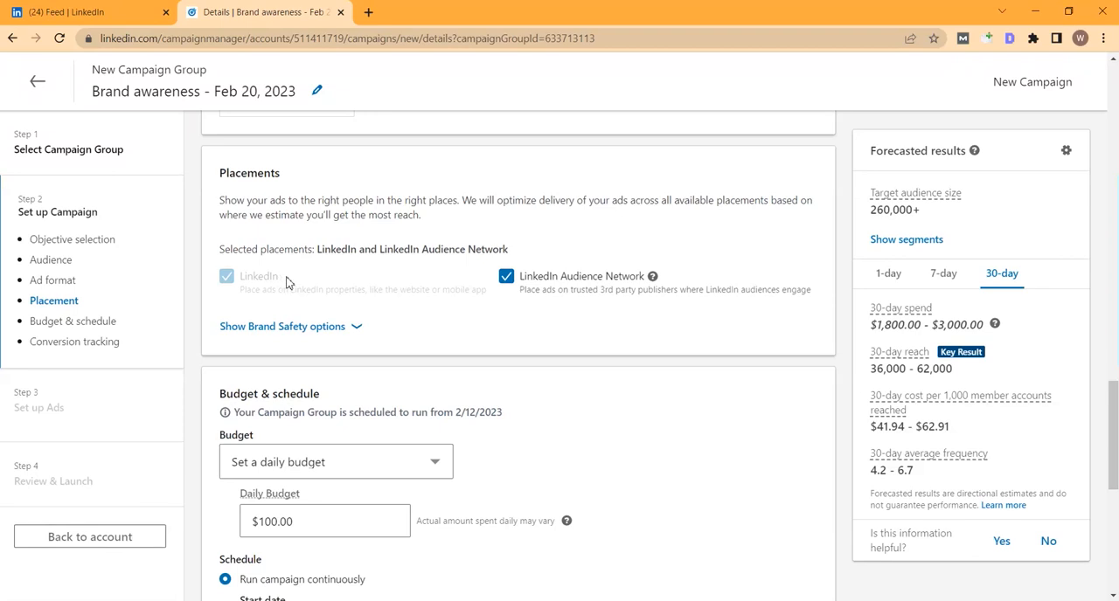
pyautogui.click(339, 331)
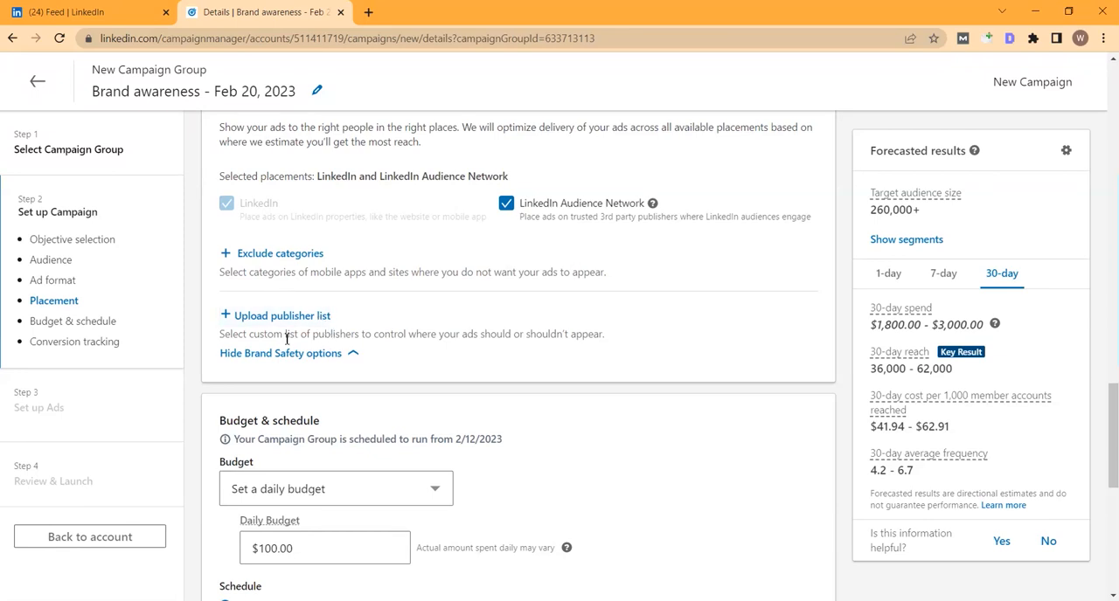
# Step: Choose to set a daily budget for the campaign and open the daily amount for editing
pyautogui.scroll(-2, 315, 365)
pyautogui.scroll(-1, 314, 365)
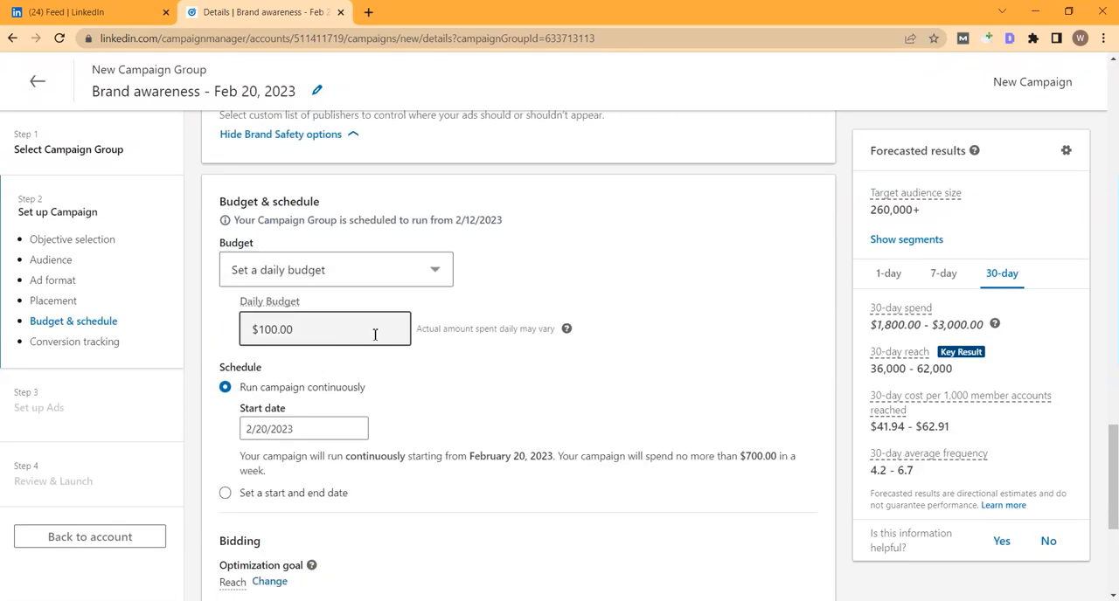
pyautogui.click(358, 274)
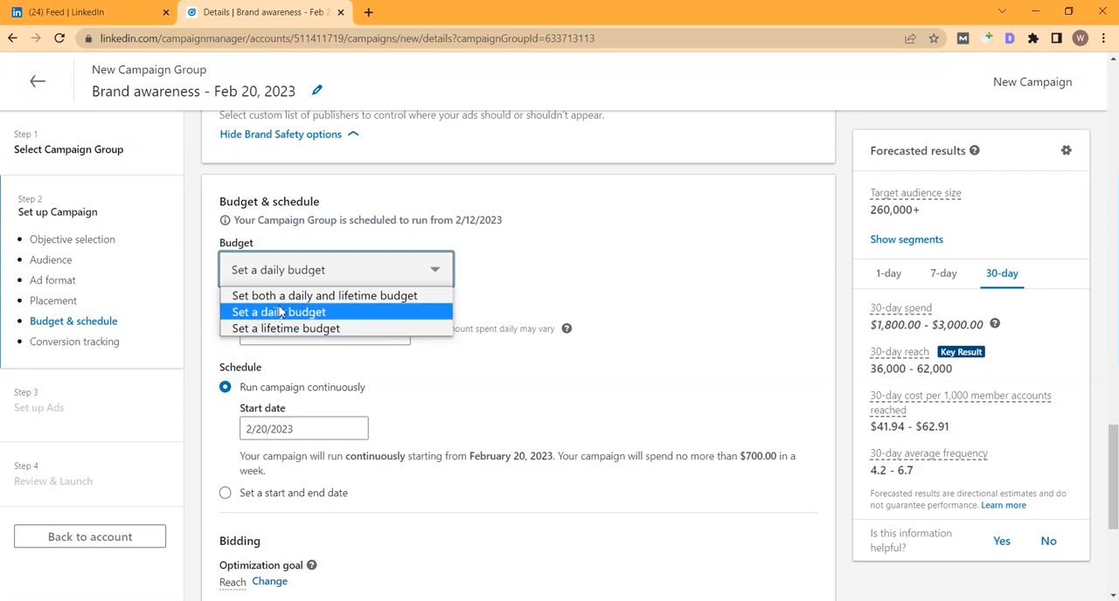
pyautogui.click(512, 422)
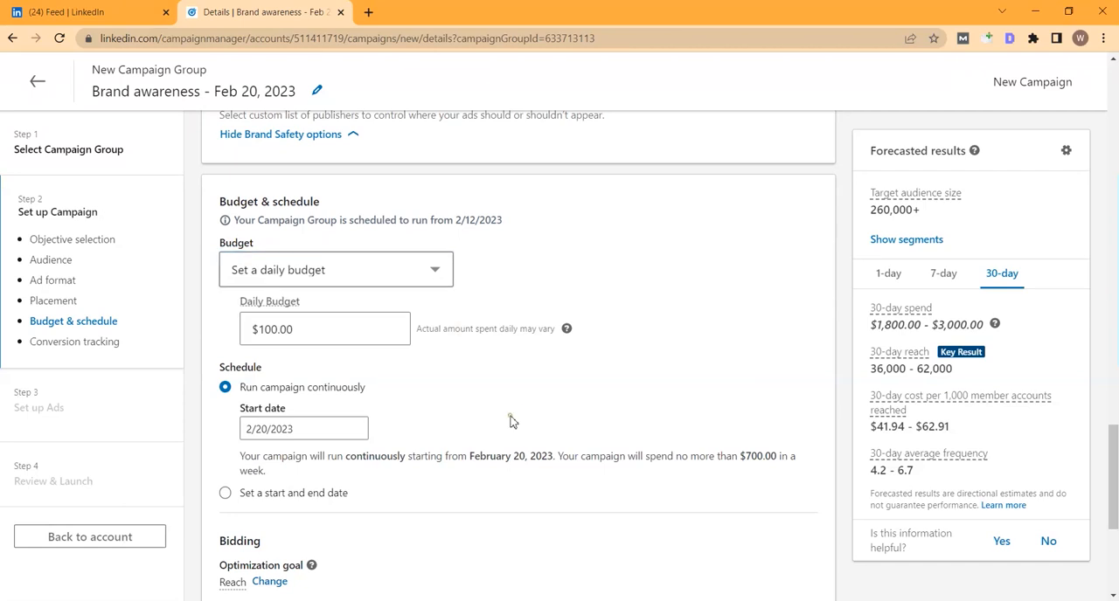
pyautogui.click(305, 281)
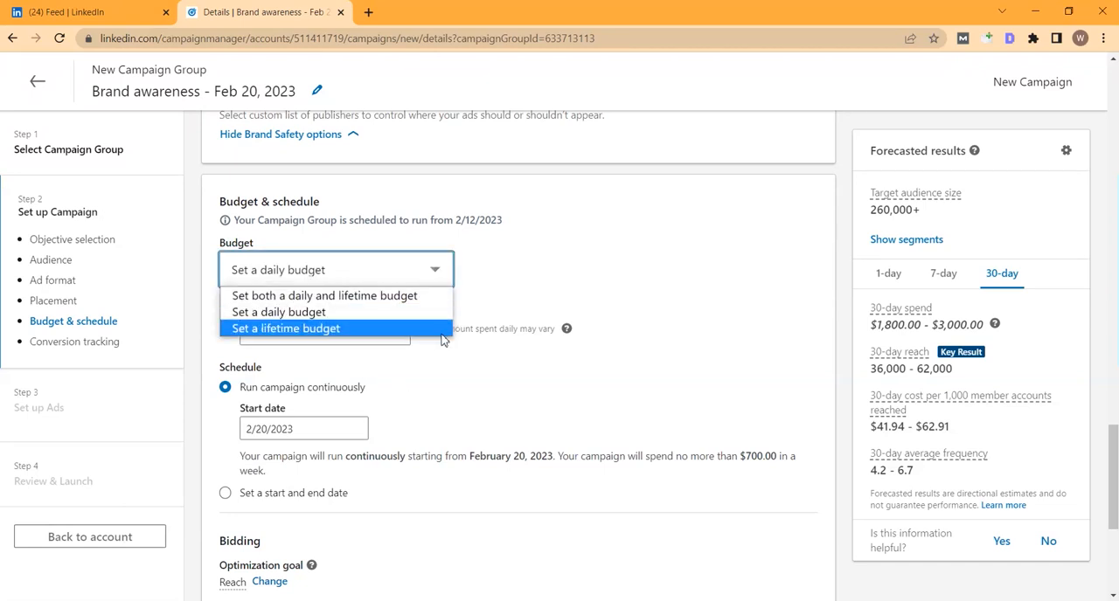
pyautogui.click(264, 316)
pyautogui.click(323, 329)
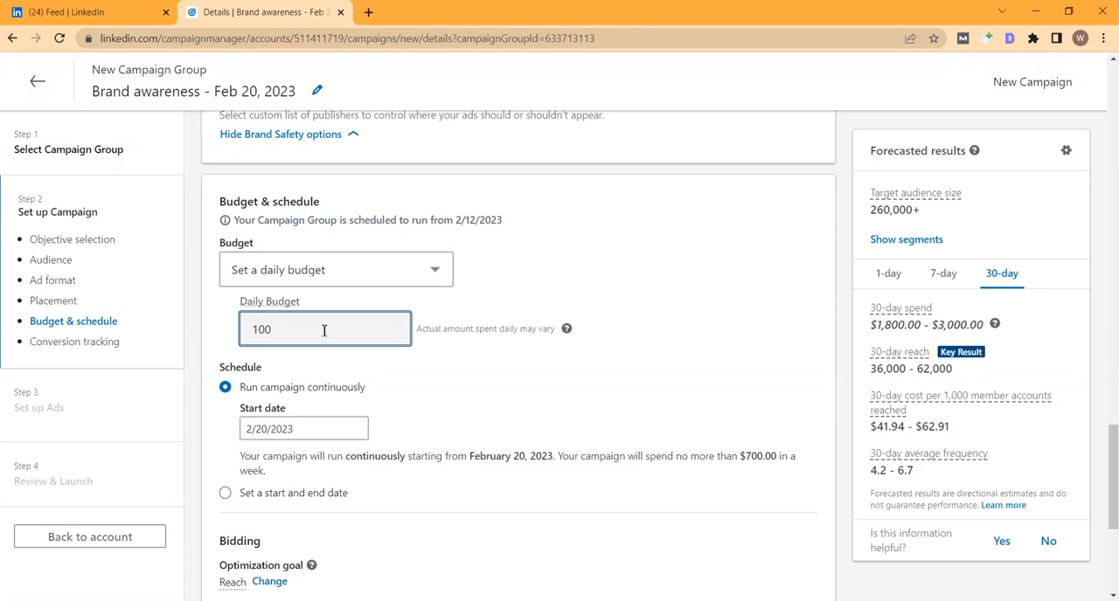
# Step: Examine the schedule settings and the optimization goals available for bidding, keeping Reach
pyautogui.scroll(-2, 281, 325)
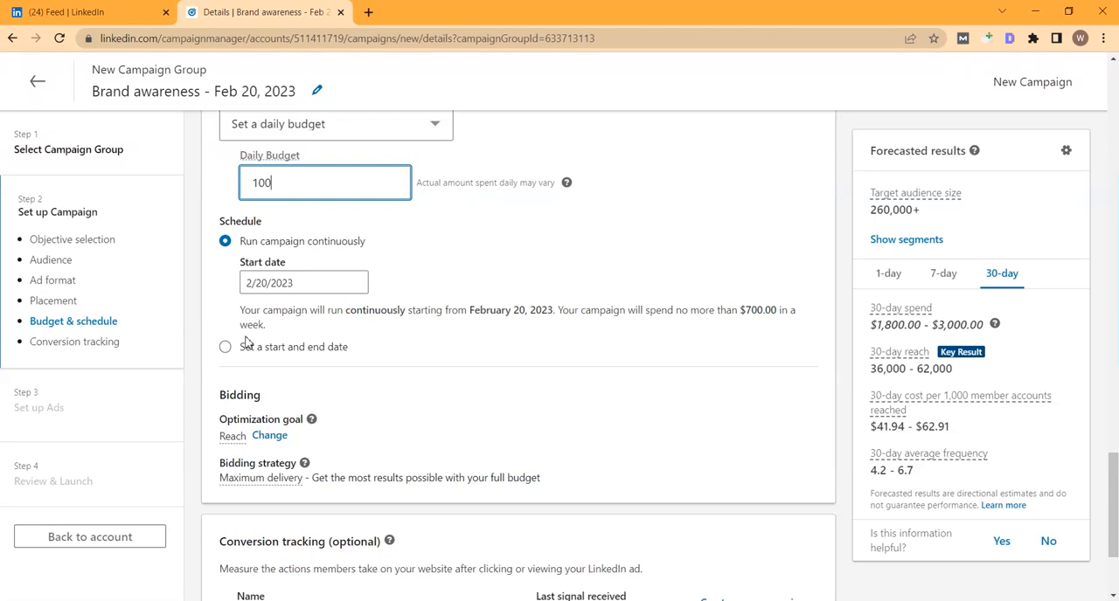
pyautogui.scroll(-2, 275, 297)
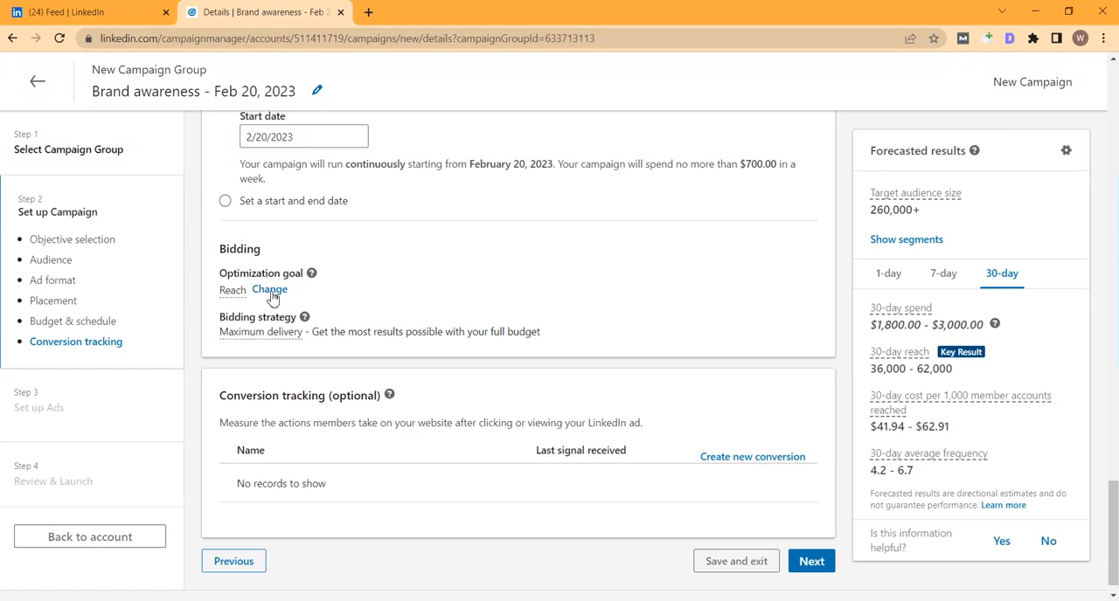
pyautogui.click(271, 292)
pyautogui.click(292, 296)
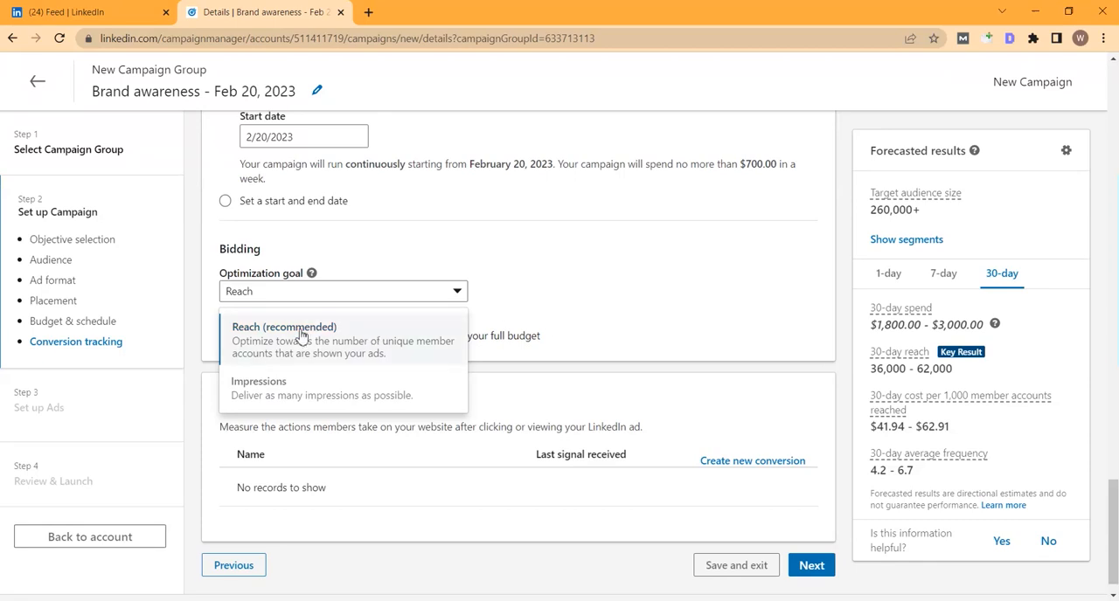
pyautogui.click(489, 264)
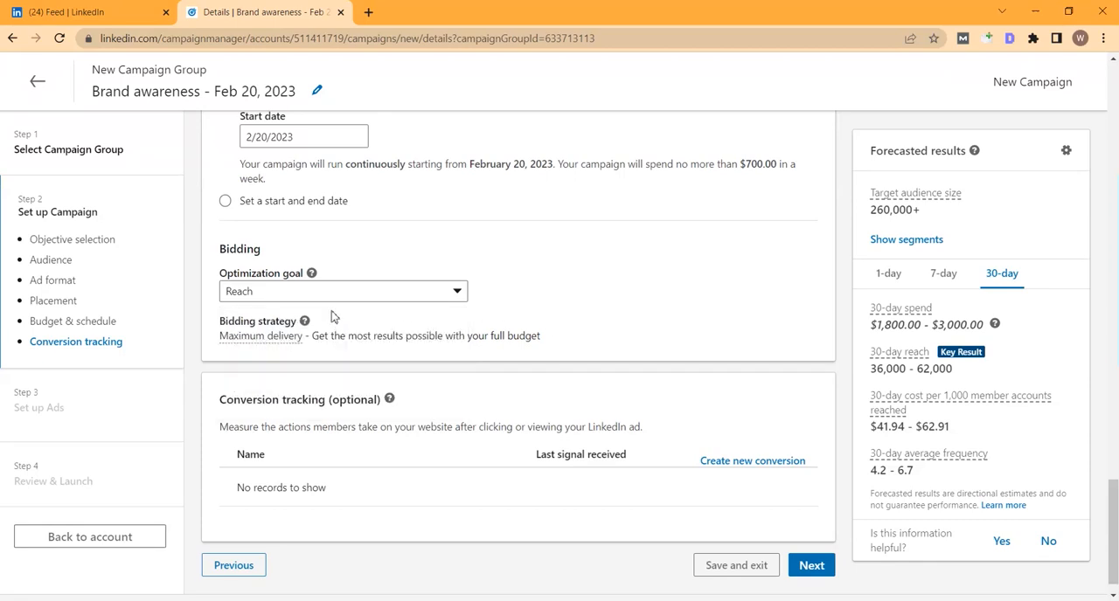
# Step: Examine the settings for creating a new conversion, including its behavior and value, and cancel the form
pyautogui.scroll(-1, 419, 459)
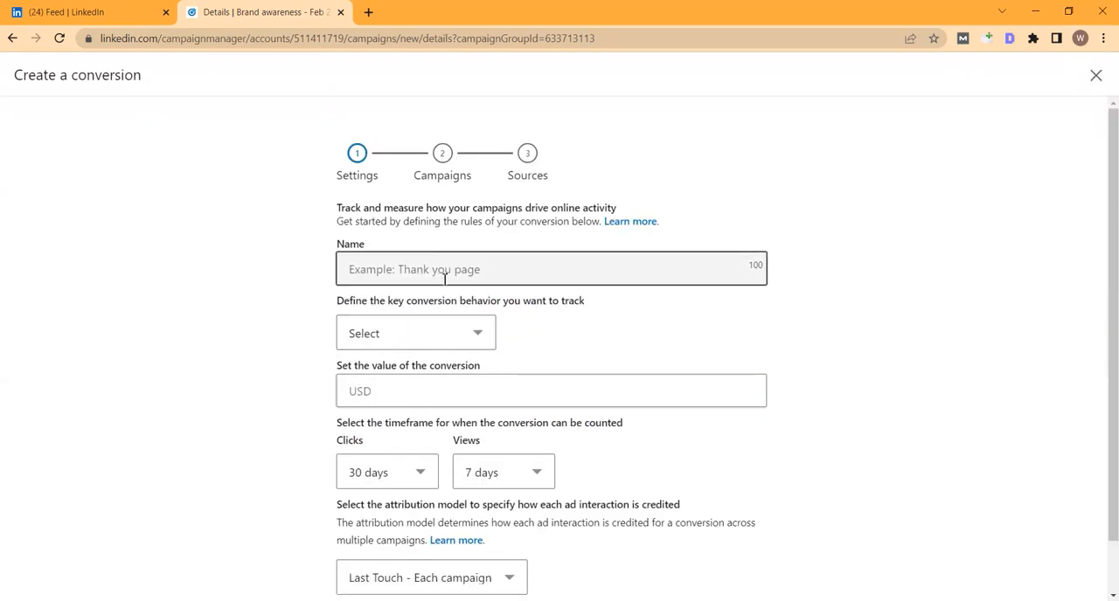
pyautogui.click(429, 339)
pyautogui.scroll(-1, 410, 260)
pyautogui.click(304, 356)
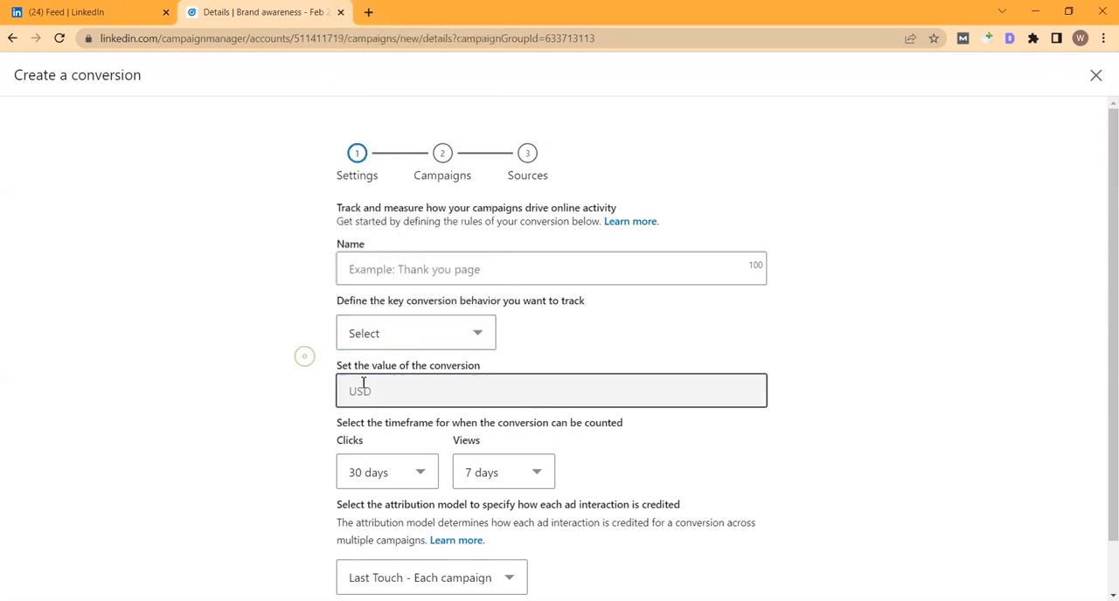
pyautogui.click(409, 403)
pyautogui.click(301, 386)
pyautogui.scroll(-1, 444, 417)
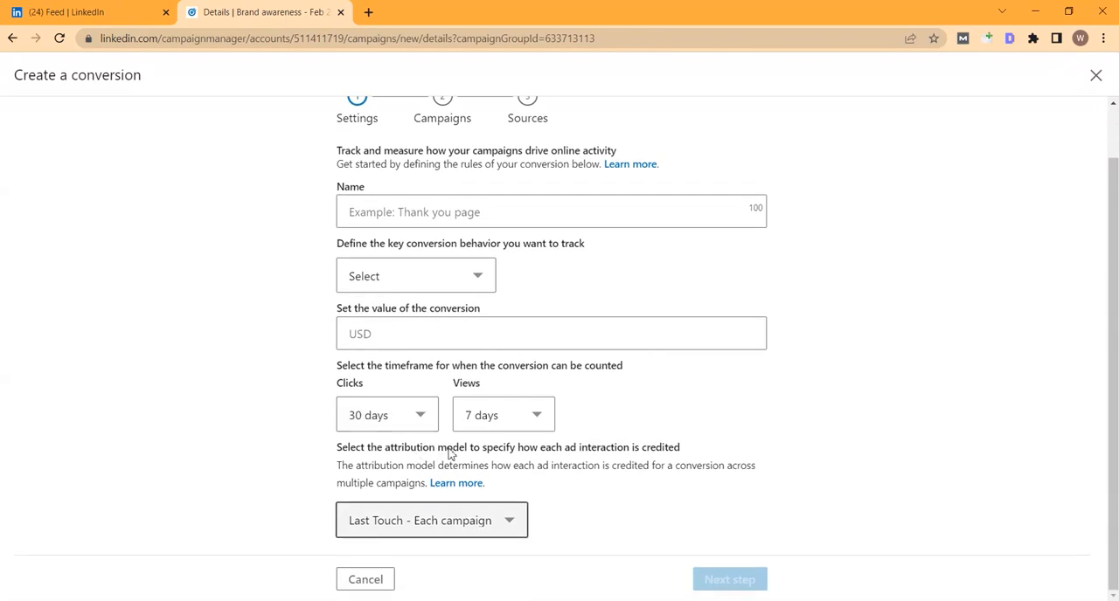
pyautogui.click(363, 580)
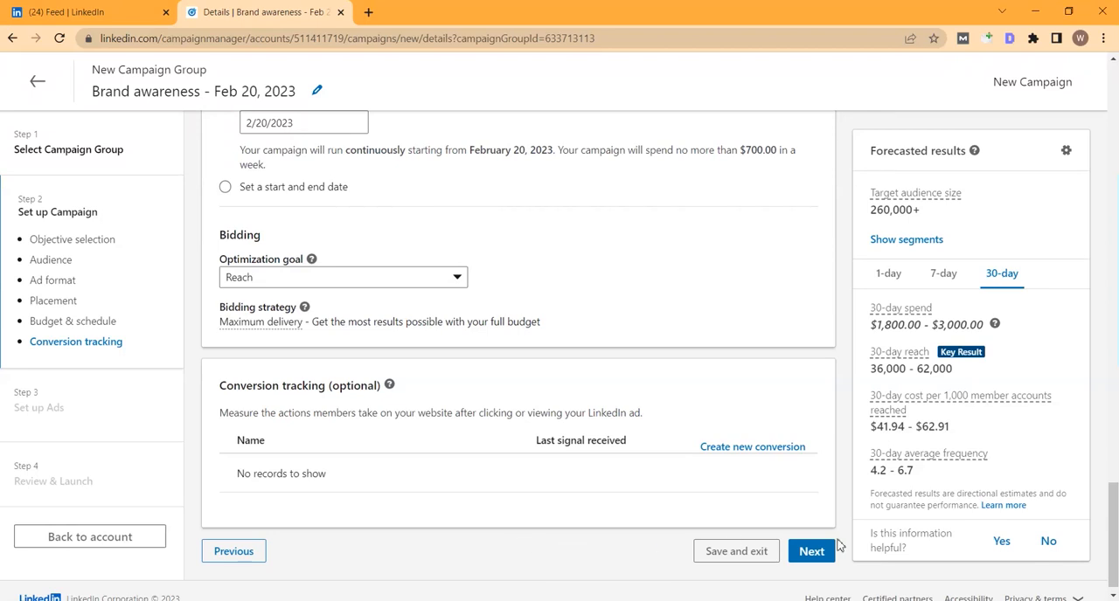
# Step: Continue to the ad setup stage, then save the campaign without adding an ad and exit to the campaign list
pyautogui.click(810, 556)
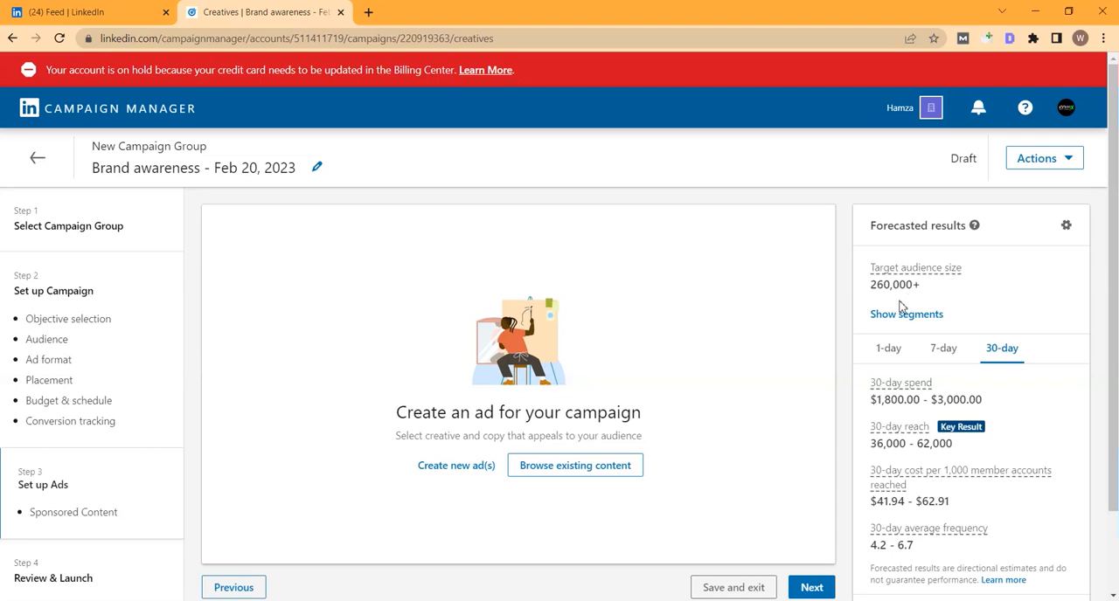
pyautogui.scroll(-1, 941, 379)
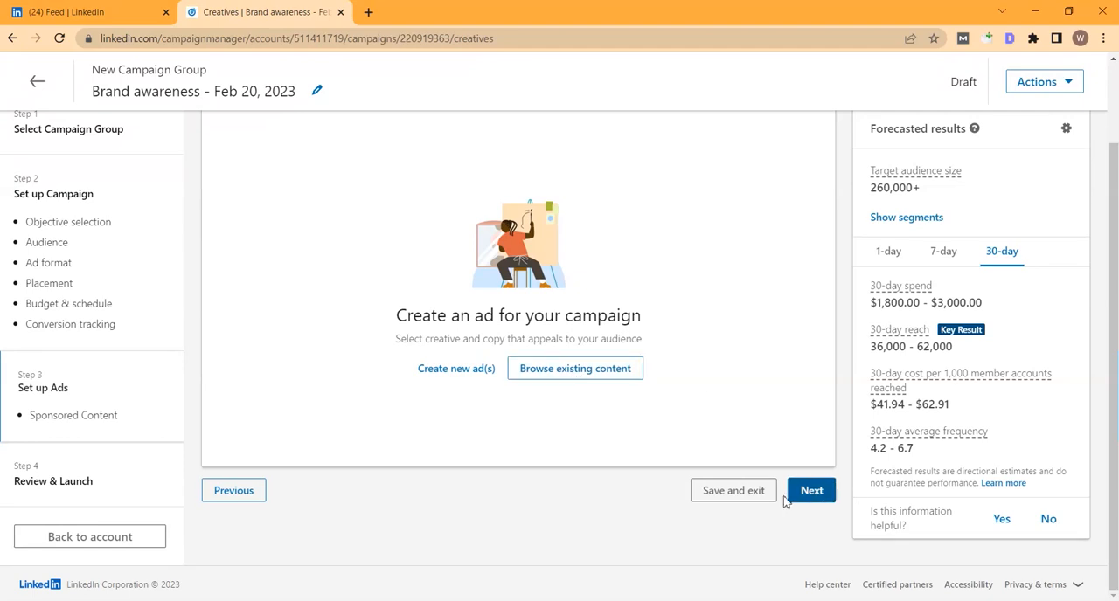
pyautogui.click(719, 490)
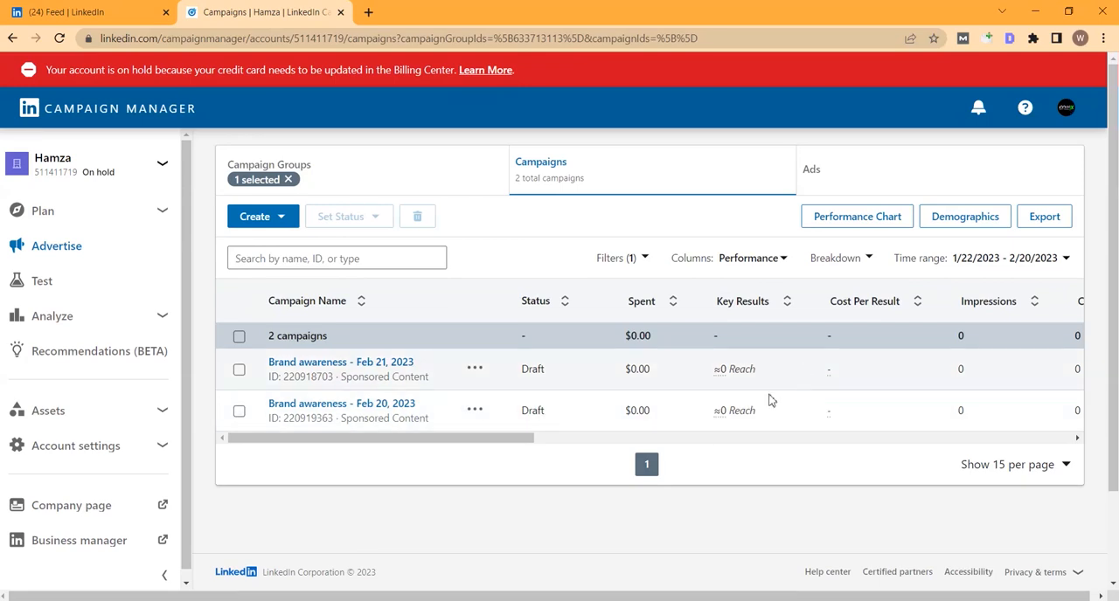
# Step: Examine the performance columns of the campaign list, from status and spend through to cost per lead by work email
pyautogui.moveTo(495, 439); pyautogui.dragTo(607, 428)
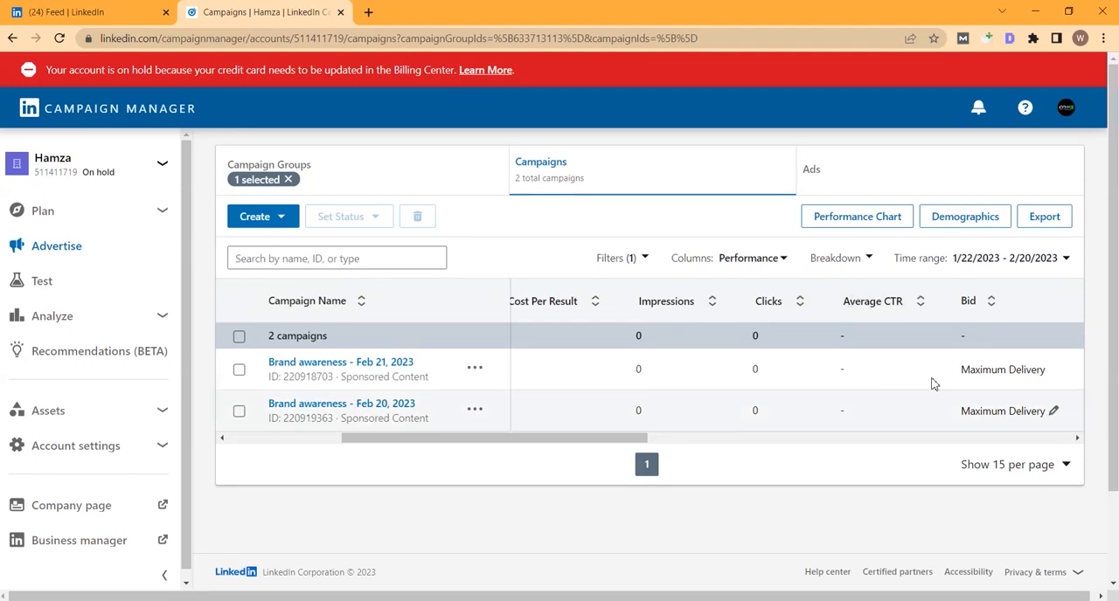
pyautogui.moveTo(572, 440); pyautogui.dragTo(447, 445)
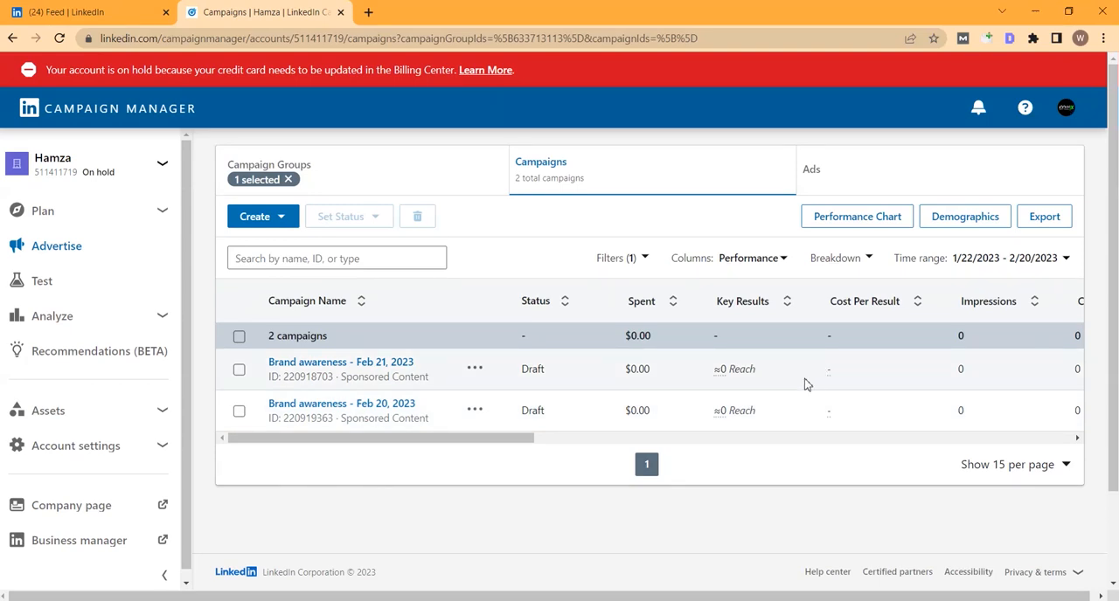
pyautogui.moveTo(466, 443); pyautogui.dragTo(848, 441)
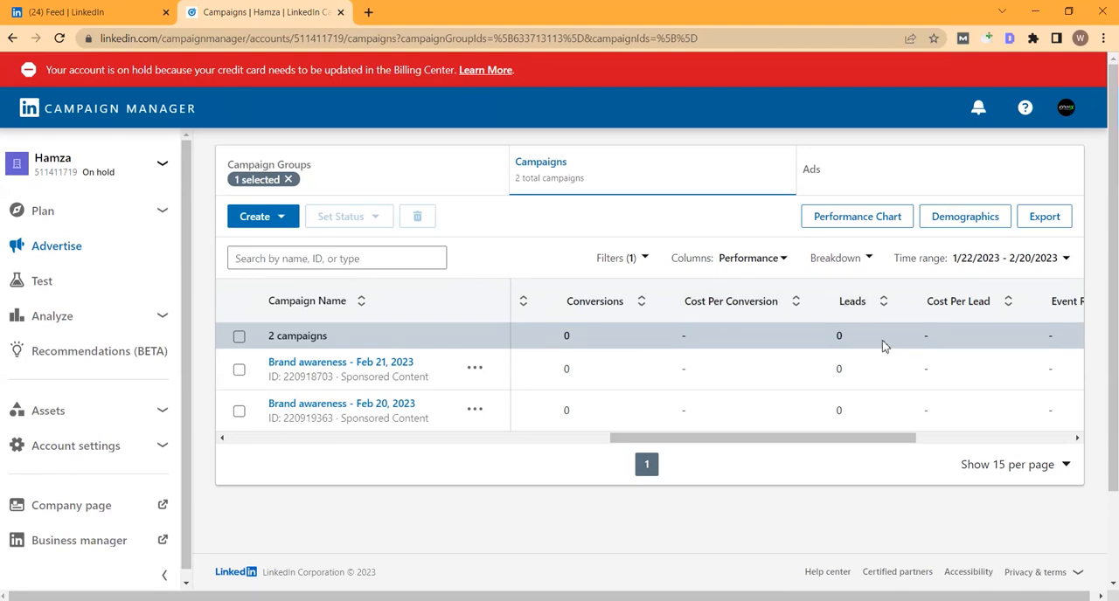
pyautogui.moveTo(784, 438); pyautogui.dragTo(820, 430)
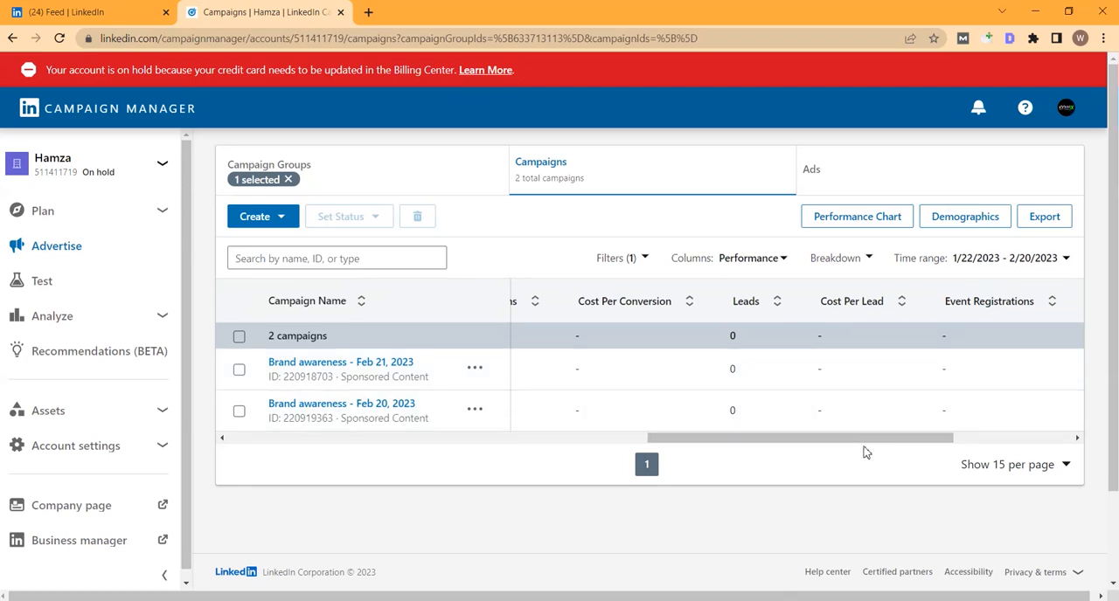
pyautogui.moveTo(907, 440); pyautogui.dragTo(1028, 314)
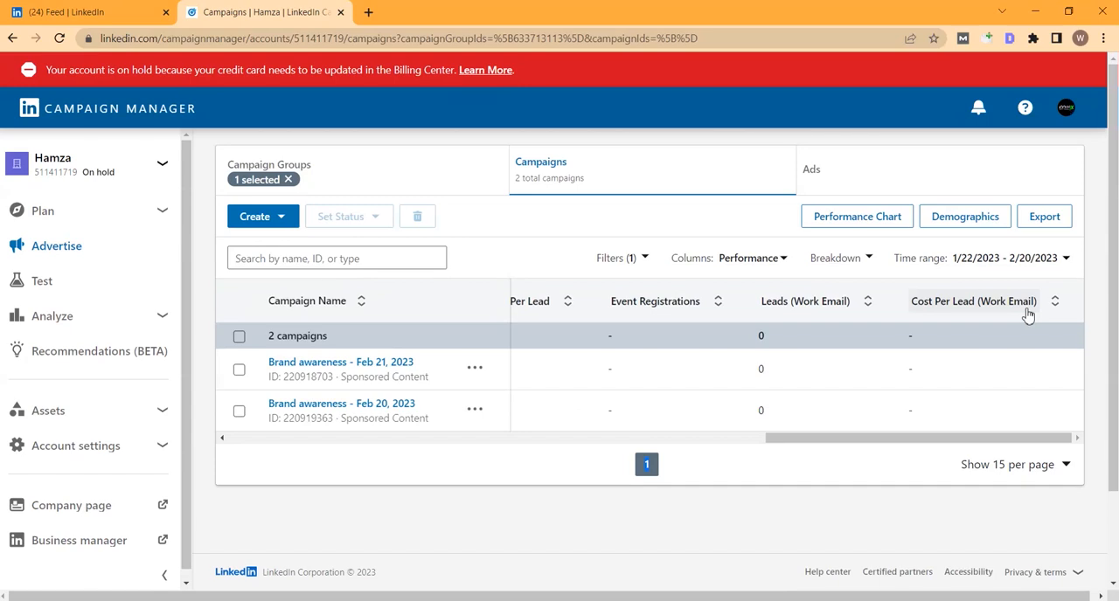